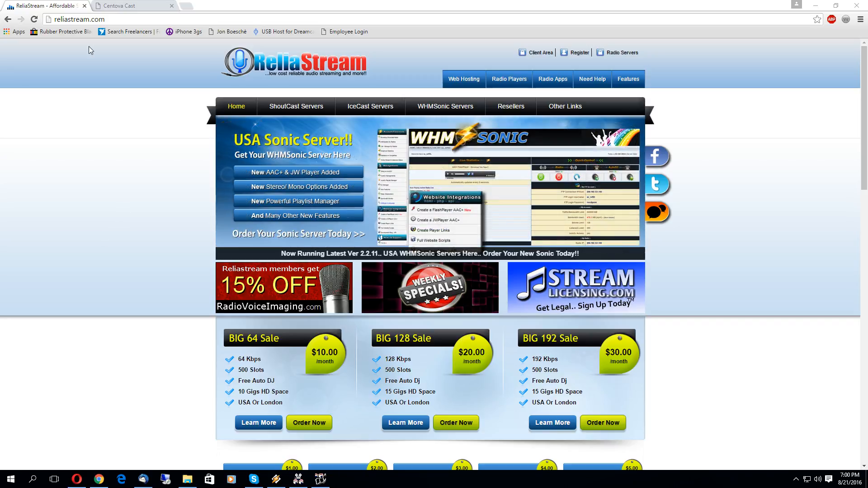
Step: Switch Chrome to the Centova Cast control panel's account overview
left_click(137, 6)
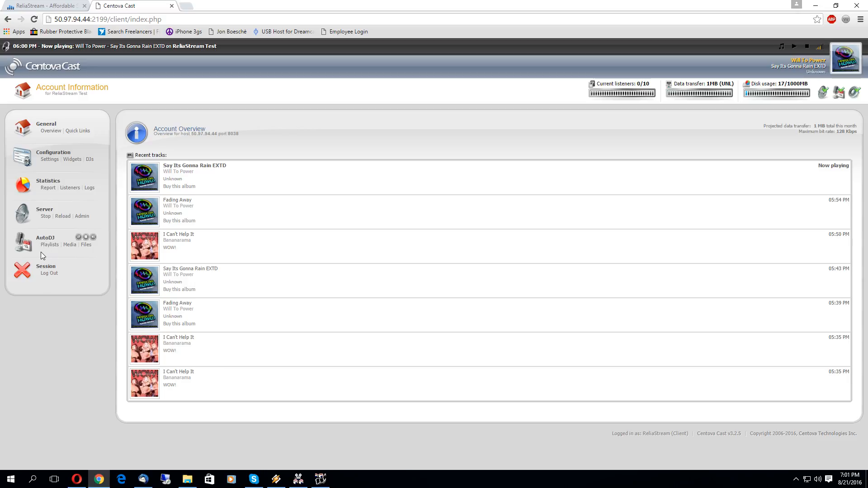
Step: Show the AutoDJ Playlists page listing the station's five playlists
left_click(50, 245)
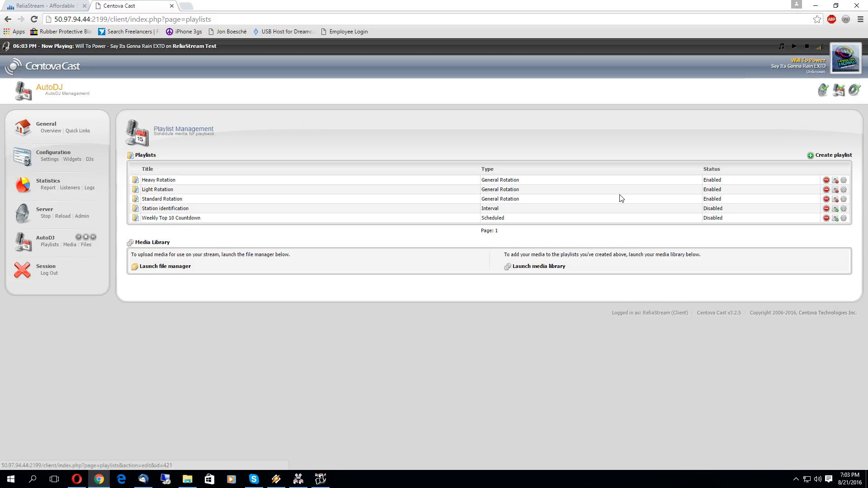
Step: Confirm Heavy Rotation keeps shuffled playback order and weight 12, and save it
left_click(844, 181)
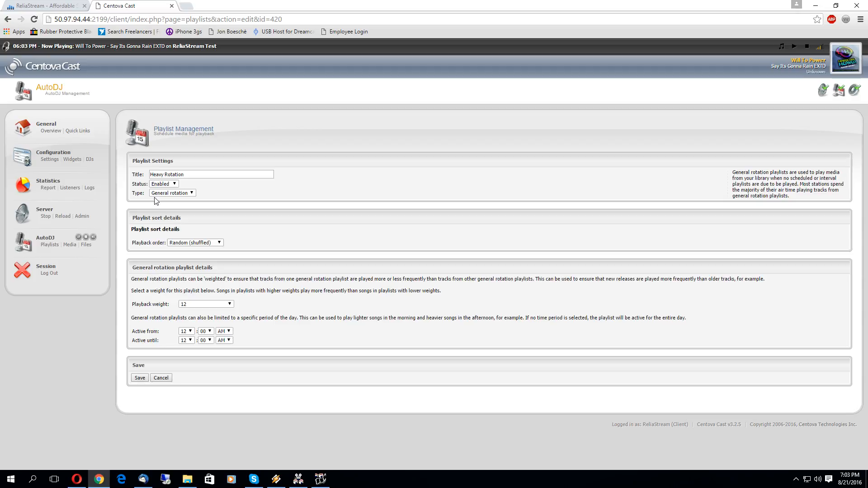
left_click(188, 243)
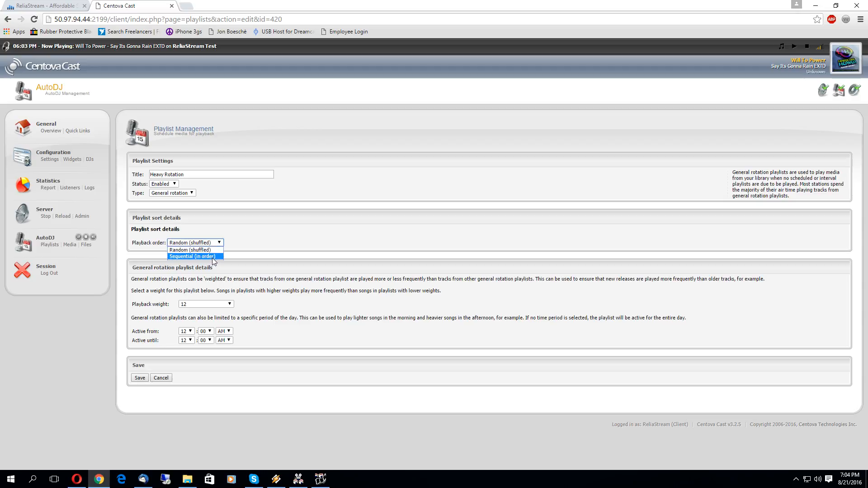
left_click(247, 249)
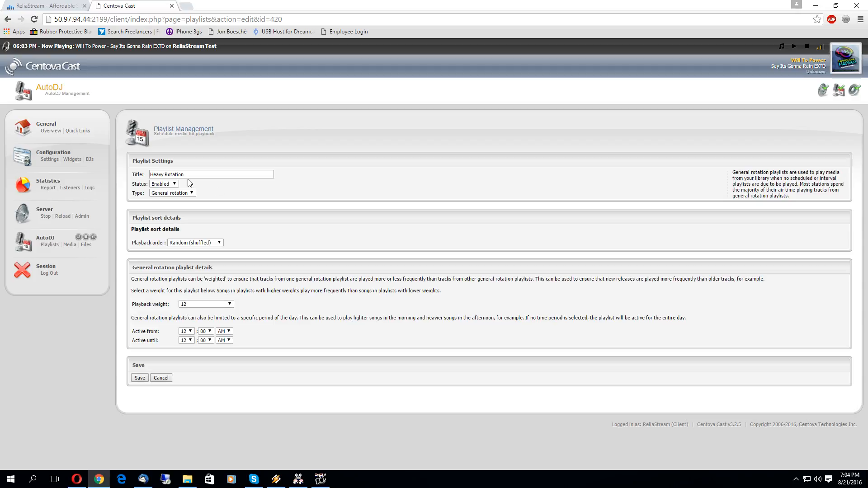
left_click(231, 307)
left_click(249, 310)
left_click(140, 378)
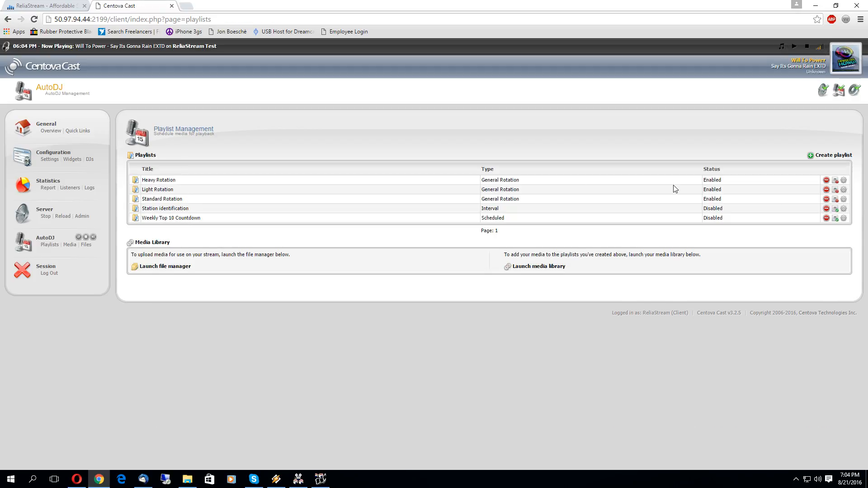
Step: Save Light Rotation unchanged with playback weight 1 - Less frequently
left_click(844, 190)
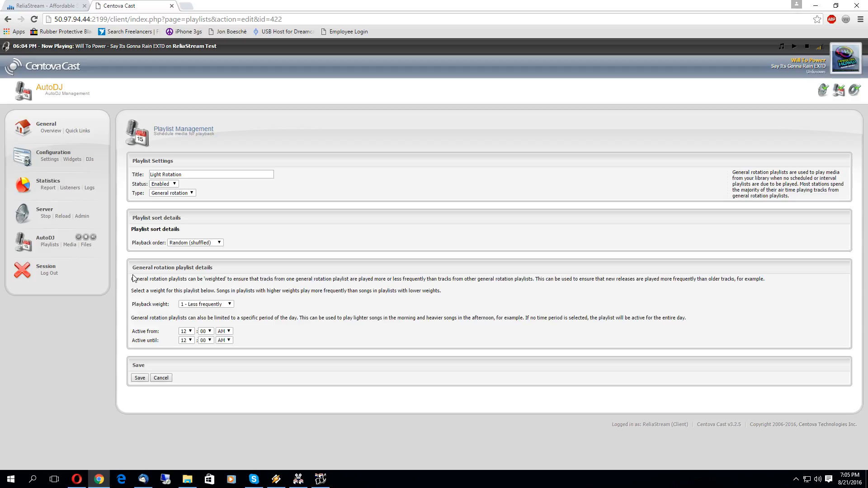
left_click(231, 306)
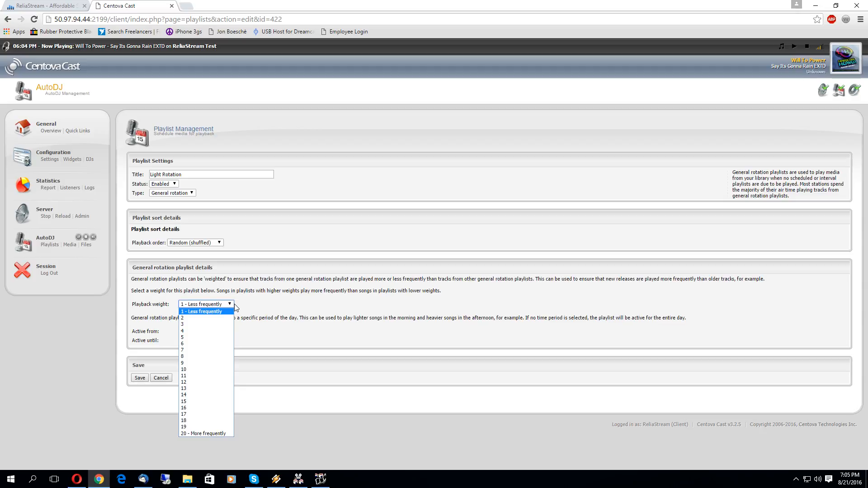
left_click(257, 304)
left_click(139, 378)
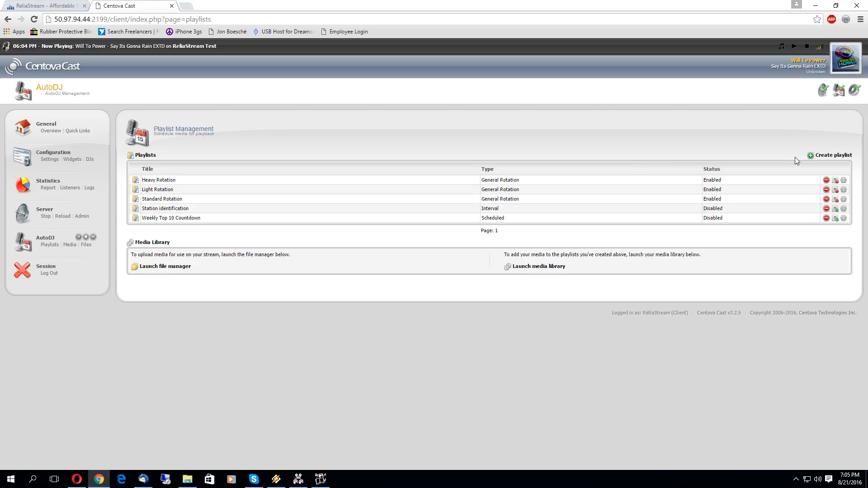
Step: Save Standard Rotation unchanged at playback weight 7
left_click(844, 199)
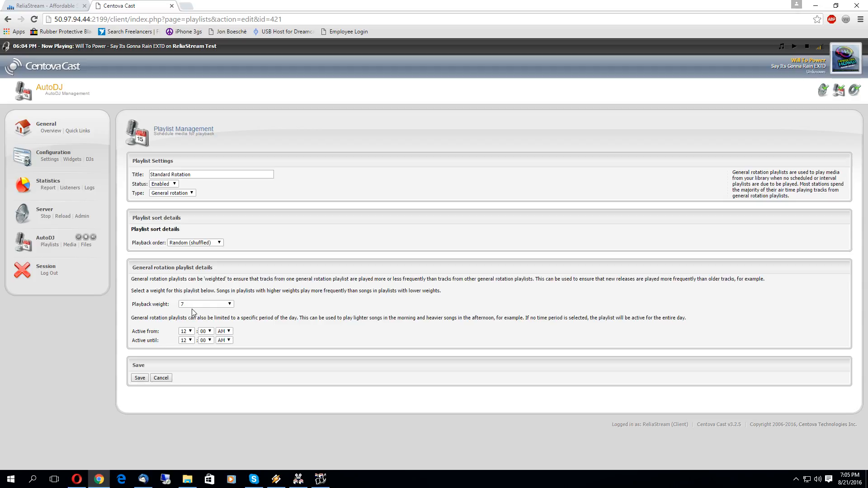
left_click(141, 378)
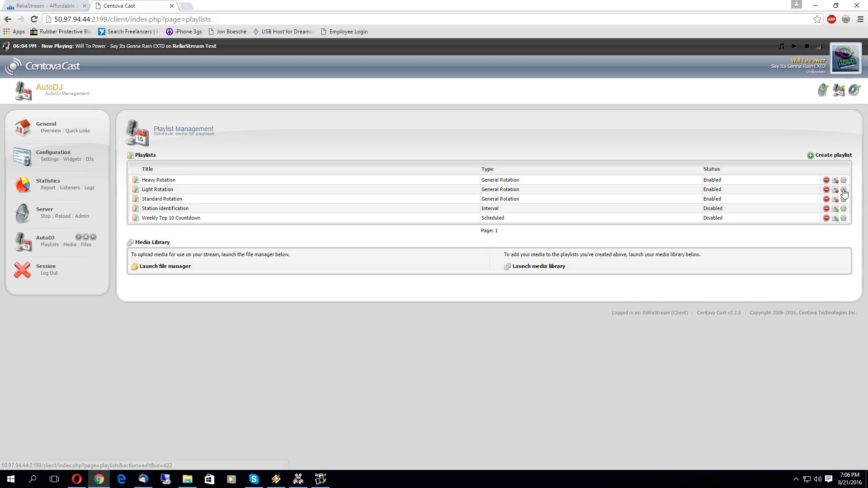
left_click(843, 189)
Step: Set both Light Rotation and Standard Rotation to Disabled and save each
left_click(165, 184)
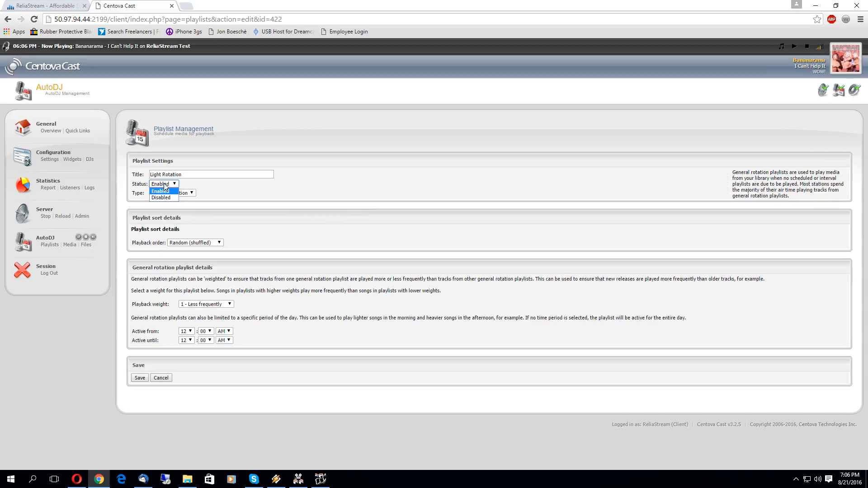
left_click(162, 198)
left_click(139, 378)
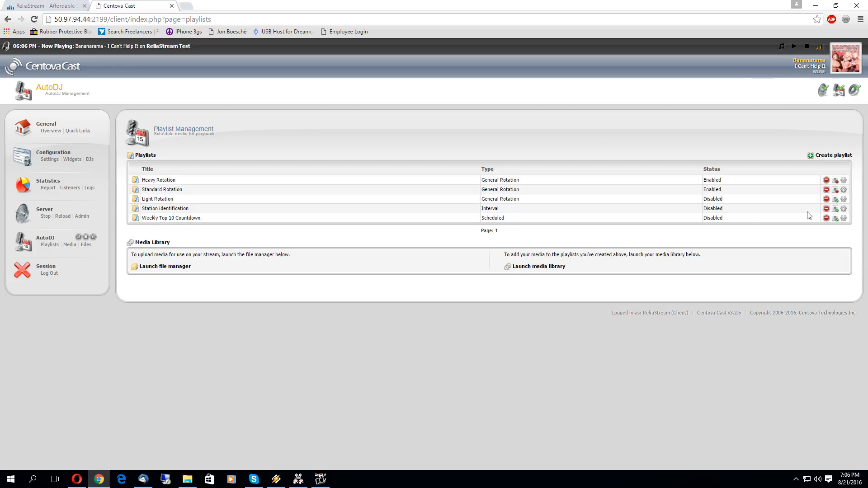
left_click(835, 190)
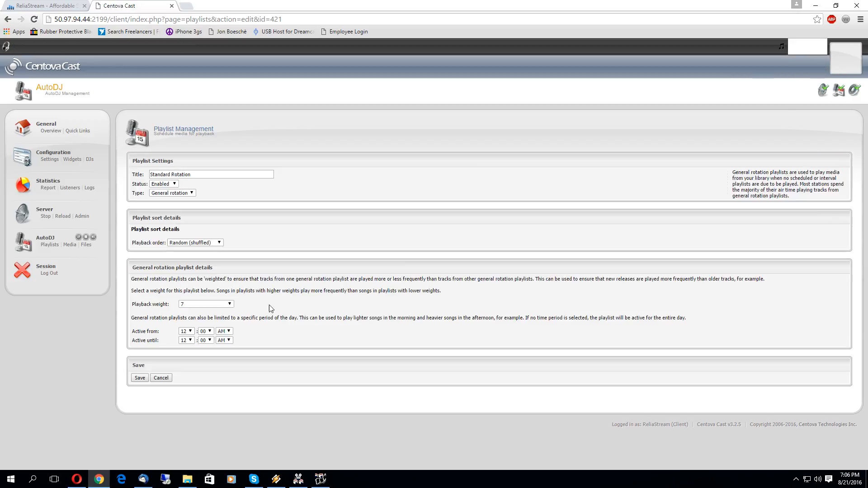
left_click(163, 184)
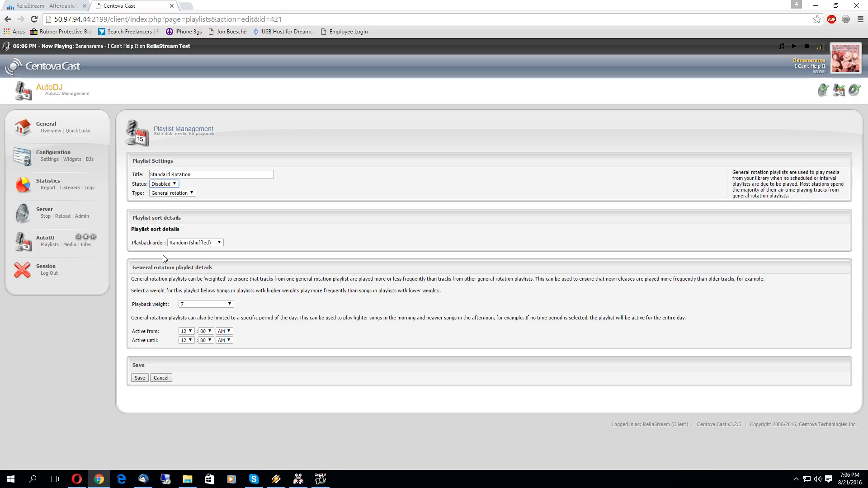
left_click(140, 378)
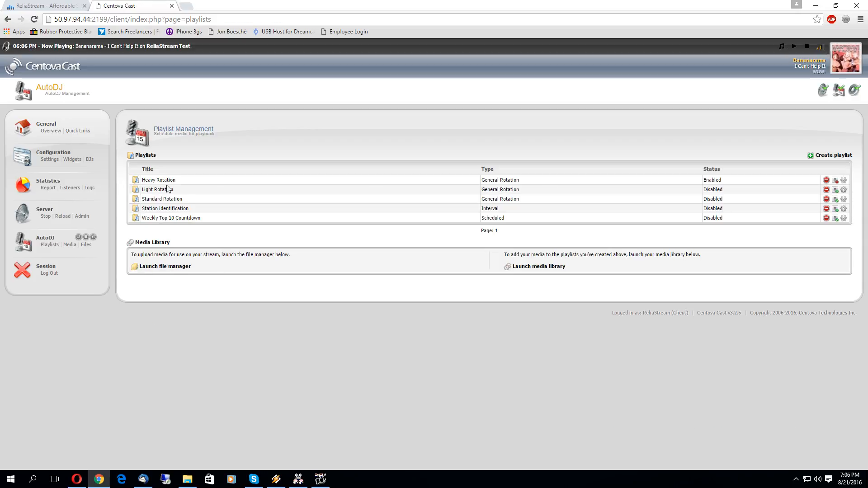
Step: Raise Heavy Rotation's playback weight to 20 - More frequently and save
left_click(843, 180)
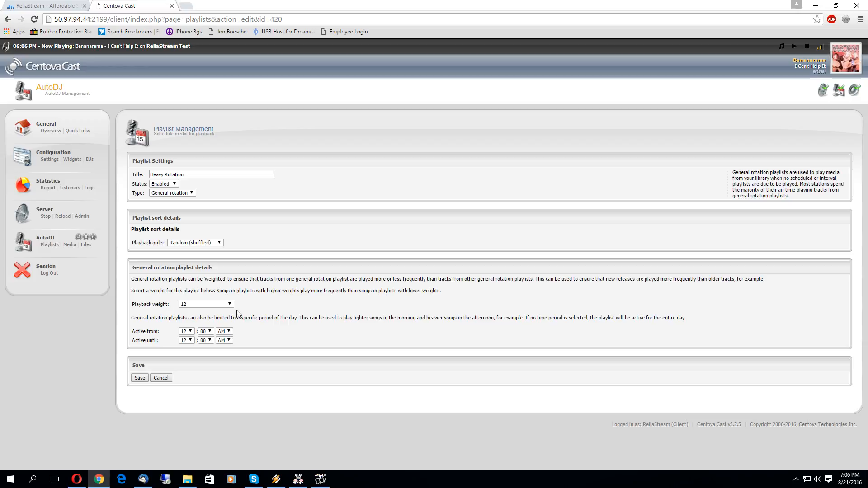
left_click(208, 303)
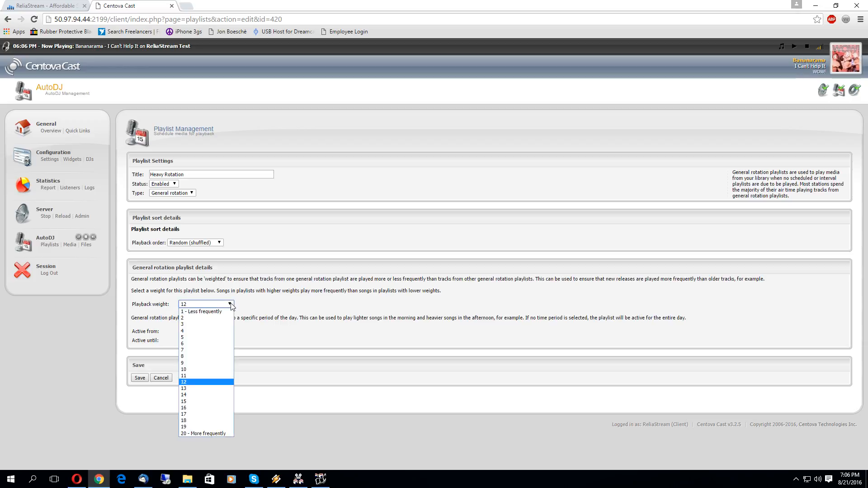
left_click(204, 434)
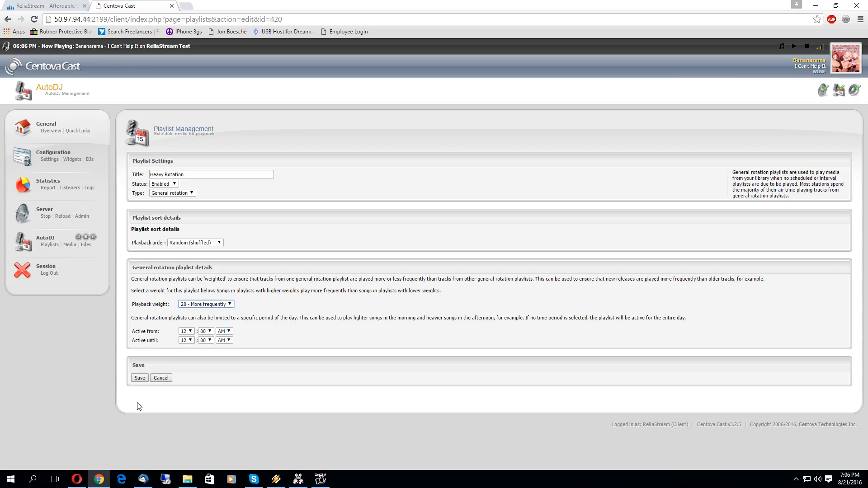
left_click(140, 378)
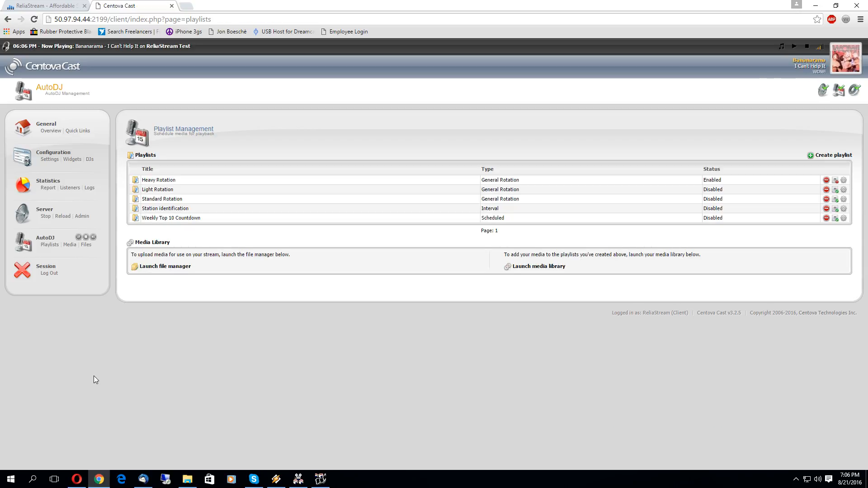
Step: Try weight 4 on Heavy Rotation, then save it at 20 - More frequently
left_click(844, 180)
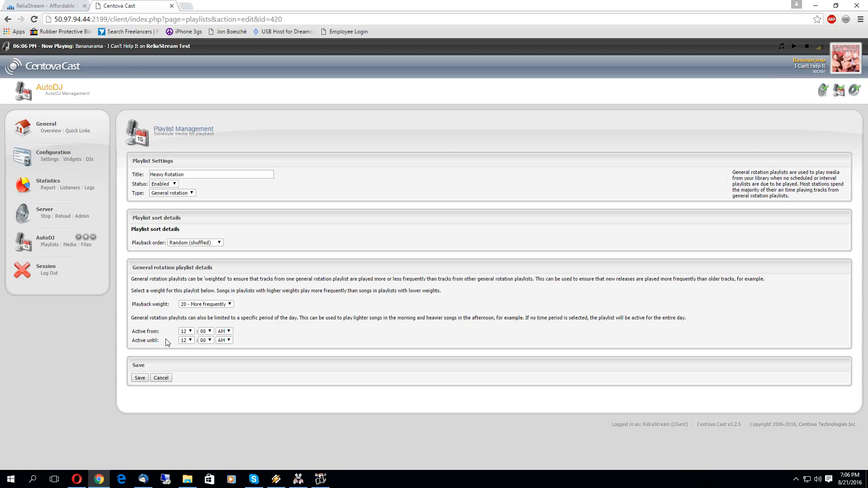
left_click(229, 304)
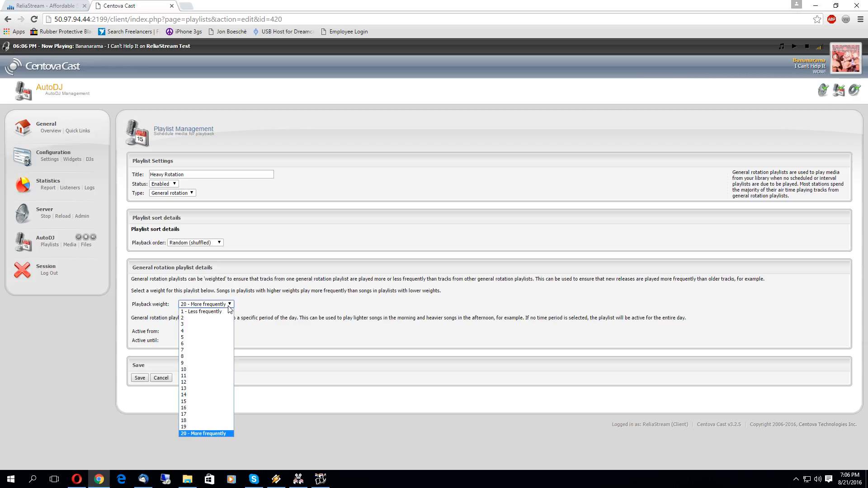
left_click(185, 330)
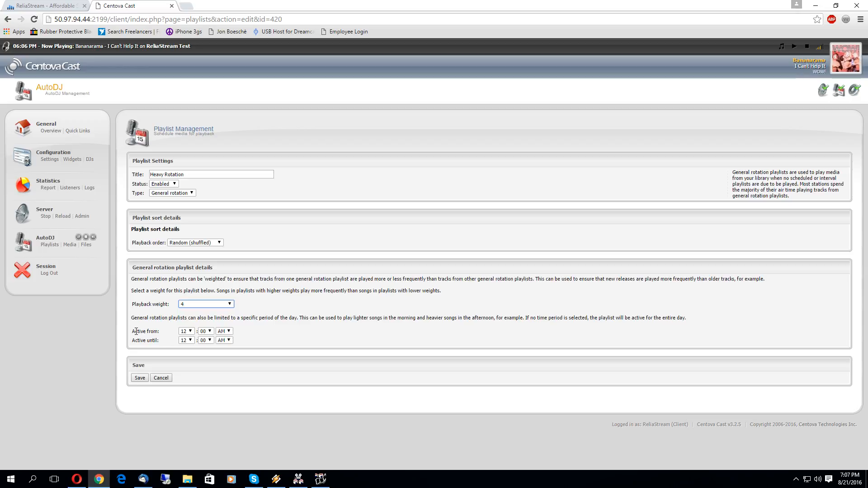
left_click(188, 305)
left_click(197, 433)
left_click(139, 379)
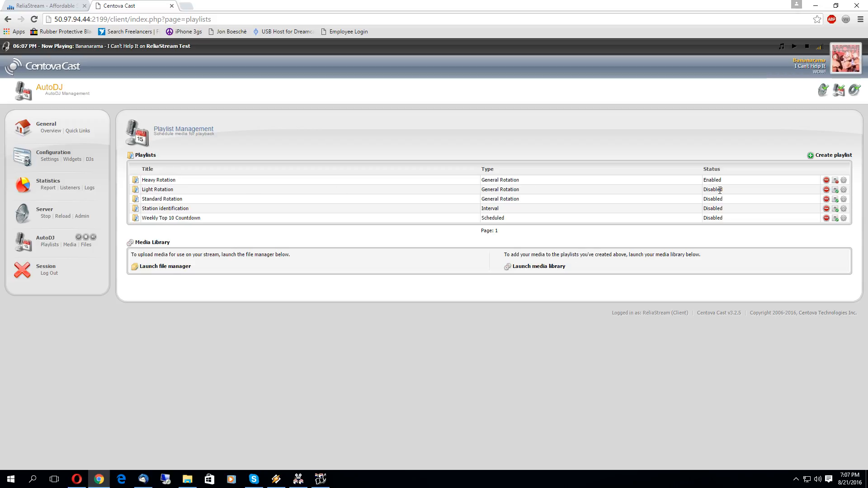
Step: Set Heavy Rotation's playback weight back to 12 and save it
left_click(844, 180)
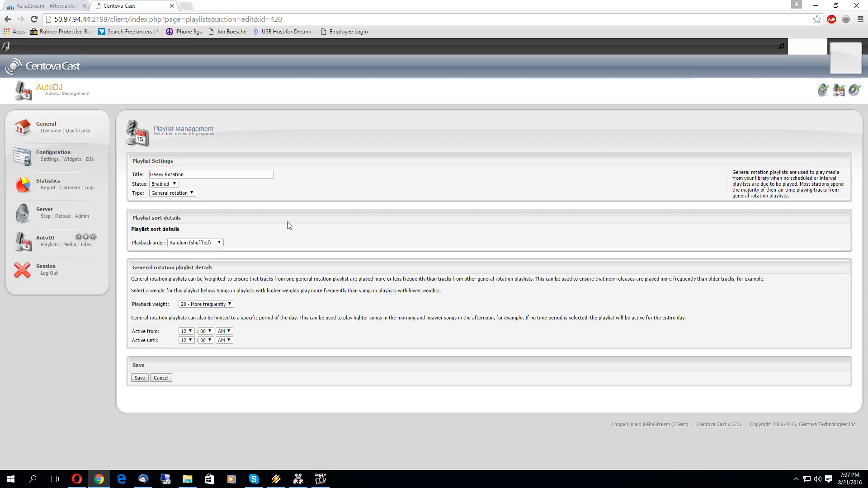
left_click(205, 304)
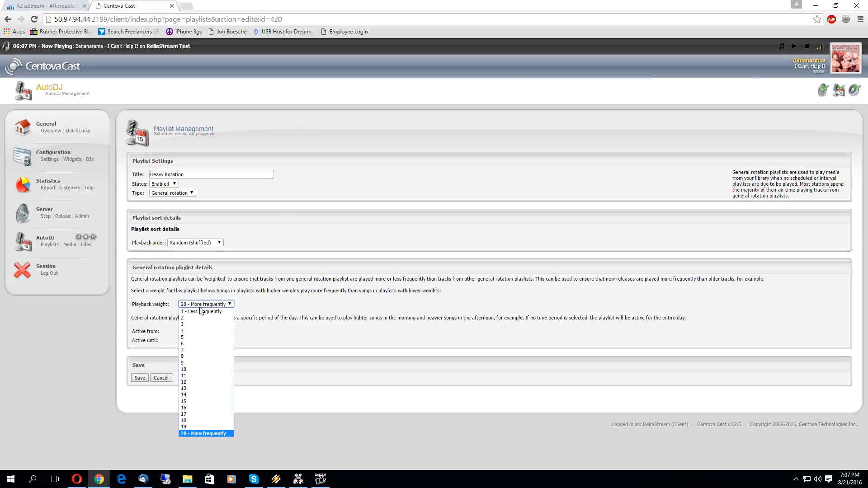
left_click(190, 382)
left_click(135, 380)
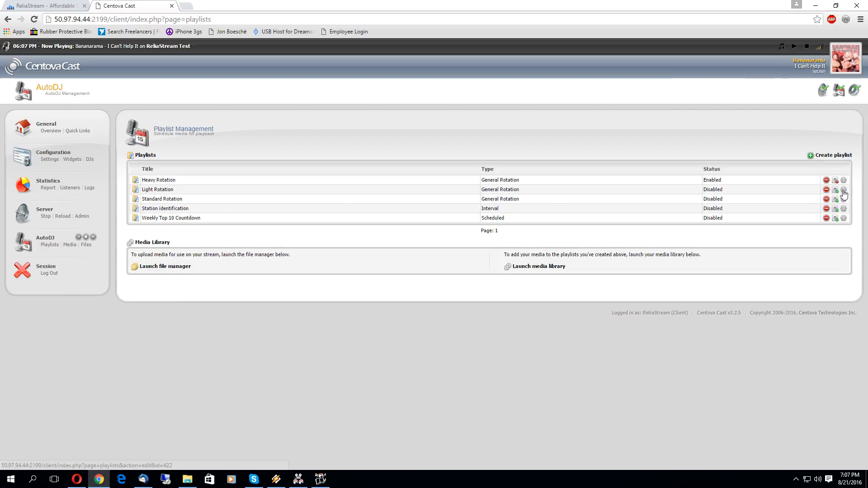
left_click(835, 190)
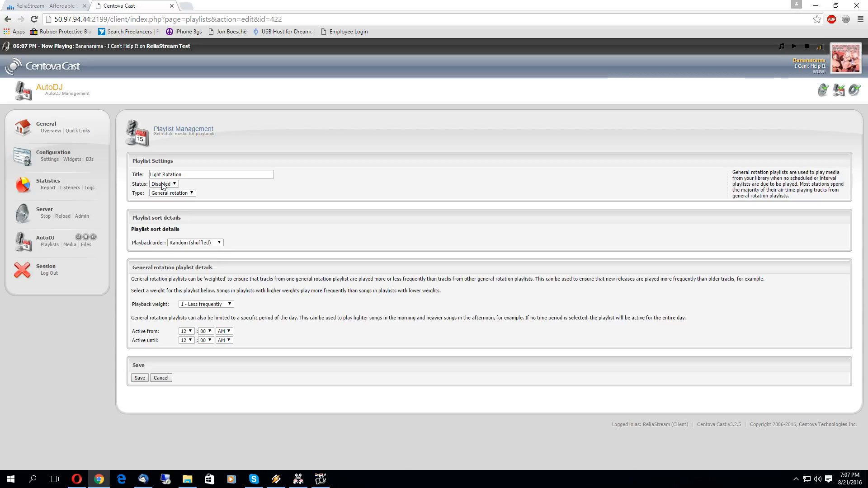
Step: Set Light Rotation and Standard Rotation back to Enabled, then return to the account overview
left_click(164, 184)
left_click(161, 190)
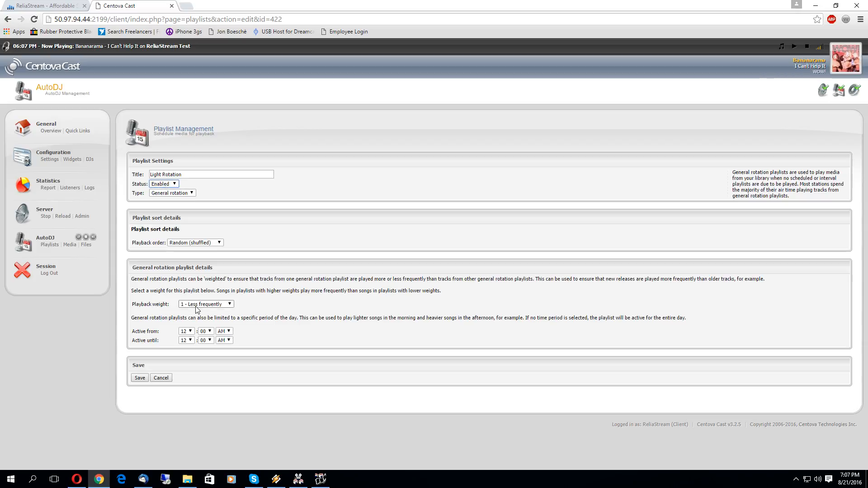
left_click(140, 378)
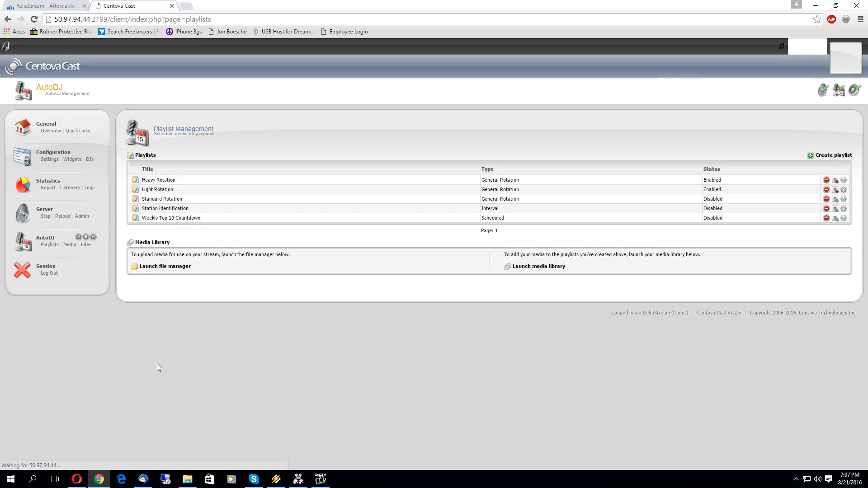
left_click(843, 199)
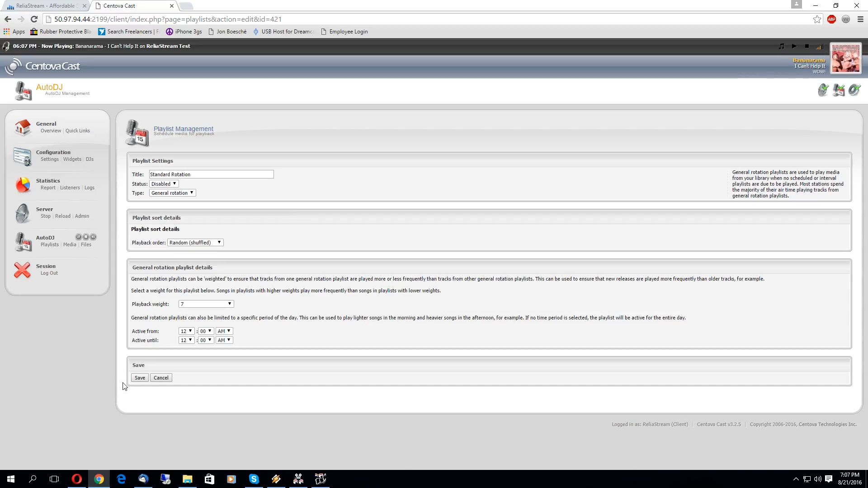
left_click(162, 184)
left_click(161, 192)
left_click(140, 378)
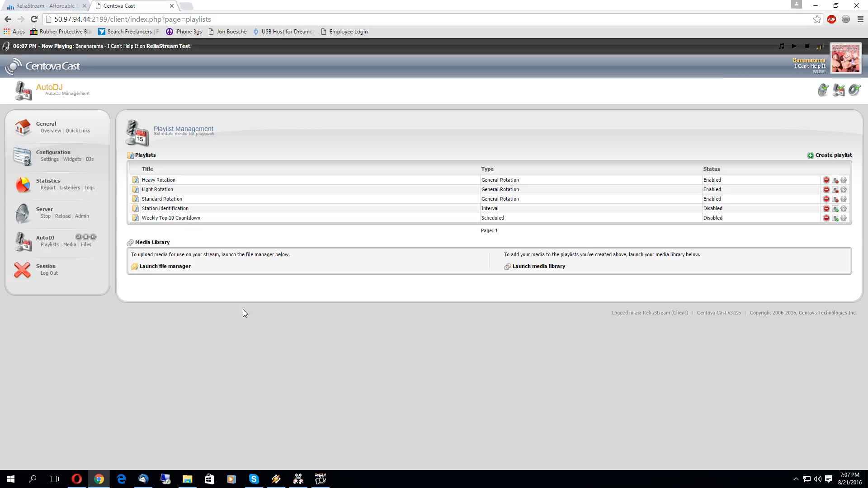
left_click(79, 131)
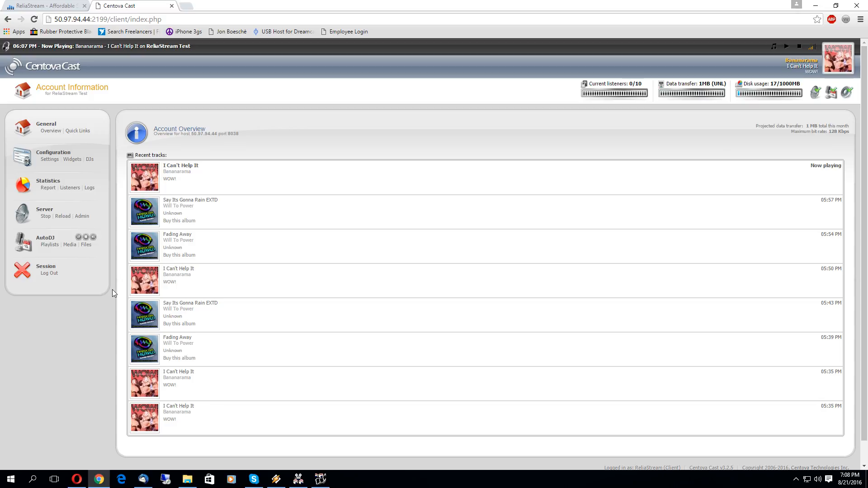
Step: Reload the streaming server configuration, then stop the stream and confirm the shutdown
left_click(63, 216)
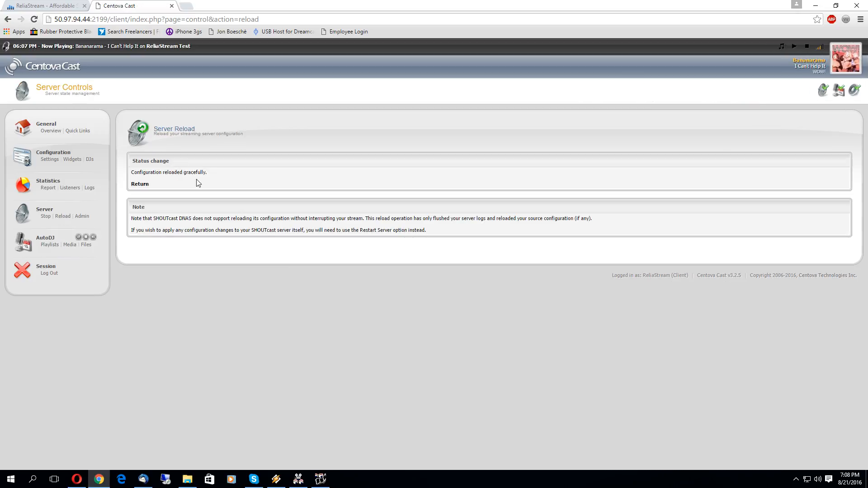
left_click(143, 185)
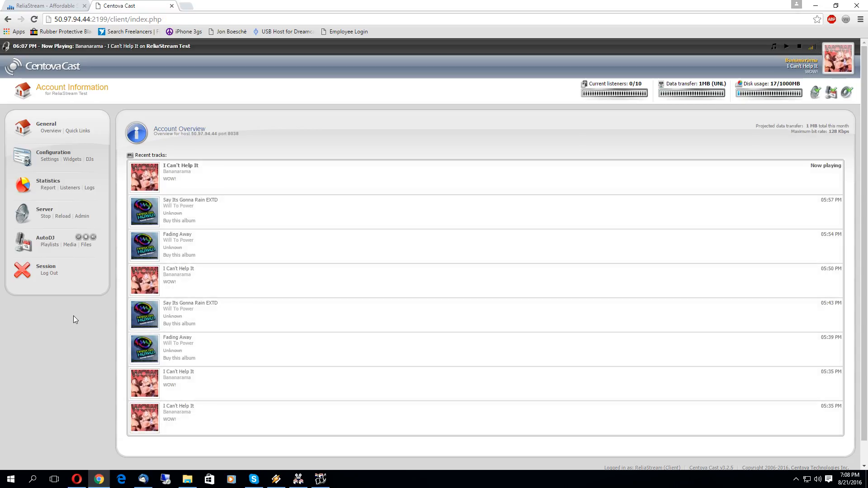
left_click(45, 216)
left_click(460, 81)
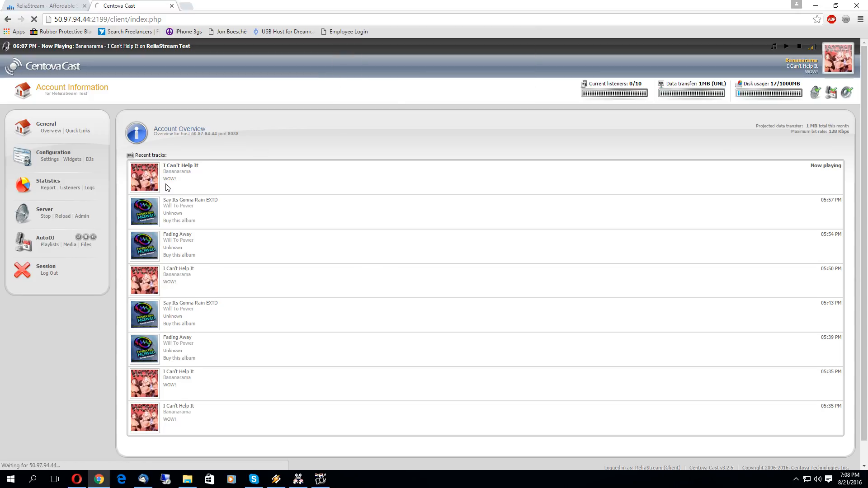
left_click(140, 185)
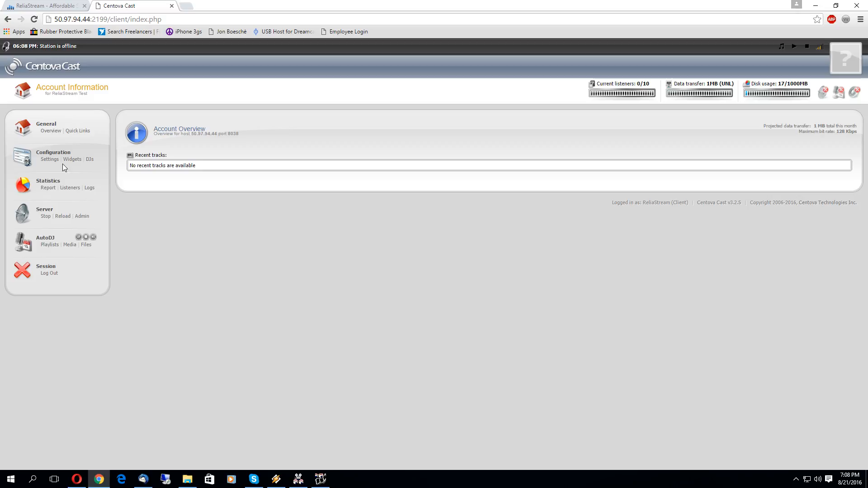
Step: Refresh the overview after restarting, then go back to the AutoDJ playlist list
left_click(34, 19)
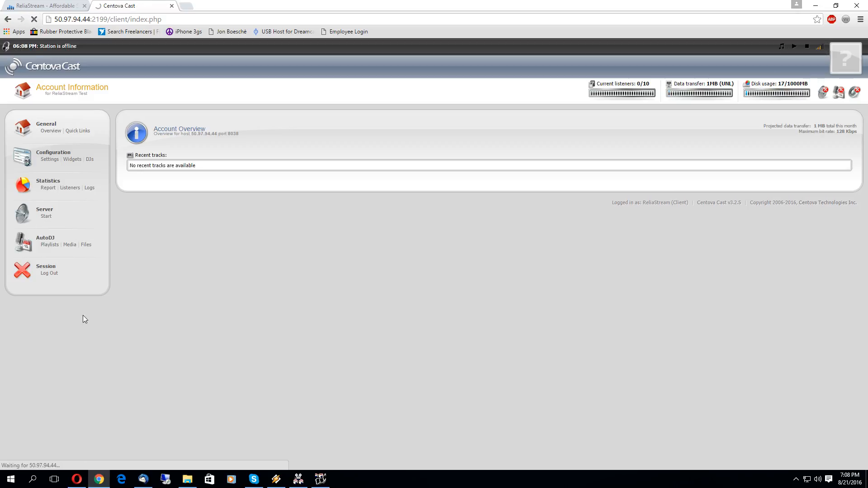
left_click(137, 184)
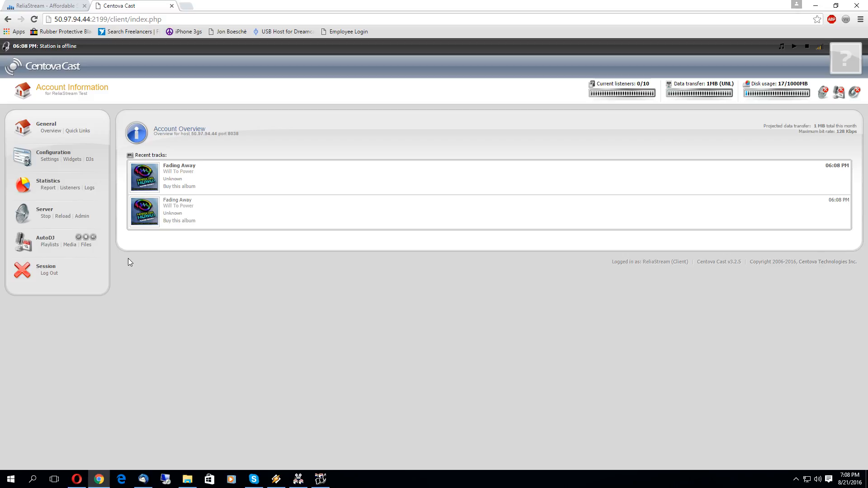
left_click(52, 247)
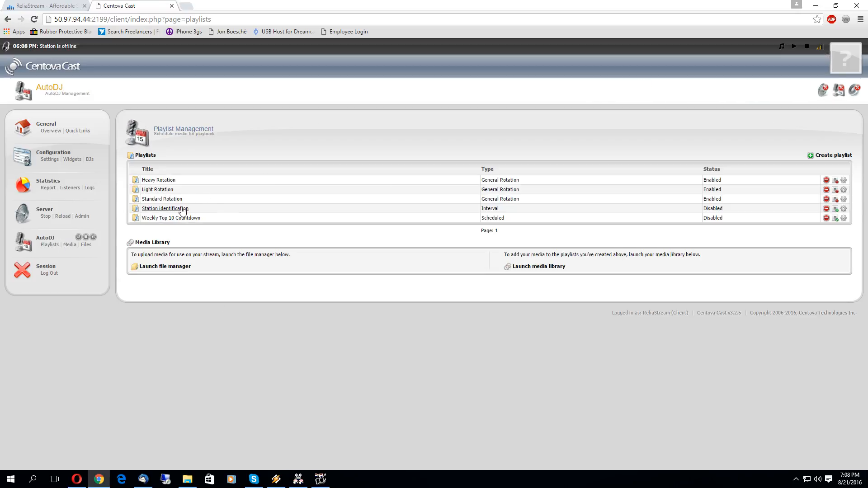
left_click(844, 209)
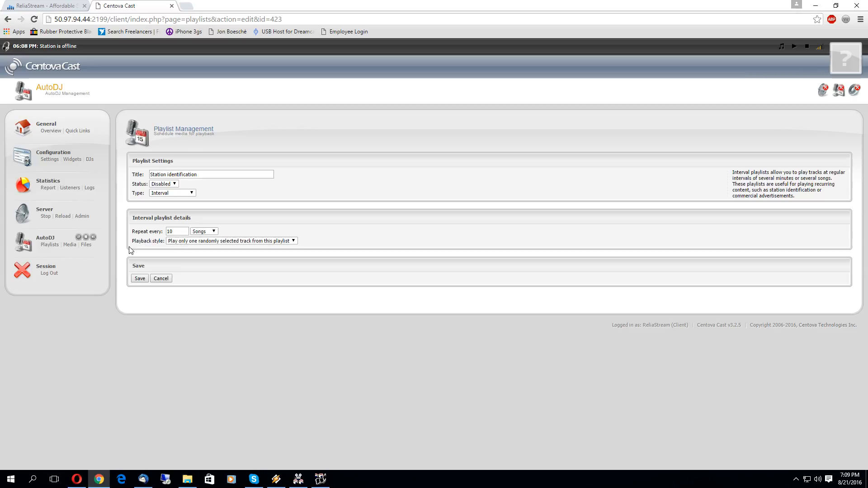
Step: Change Station identification's status from Disabled to Enabled
left_click(164, 184)
left_click(160, 193)
Step: Set Station identification to repeat every 5 songs, playing one random track, and save it
double_click(176, 231)
type("5")
left_click(199, 235)
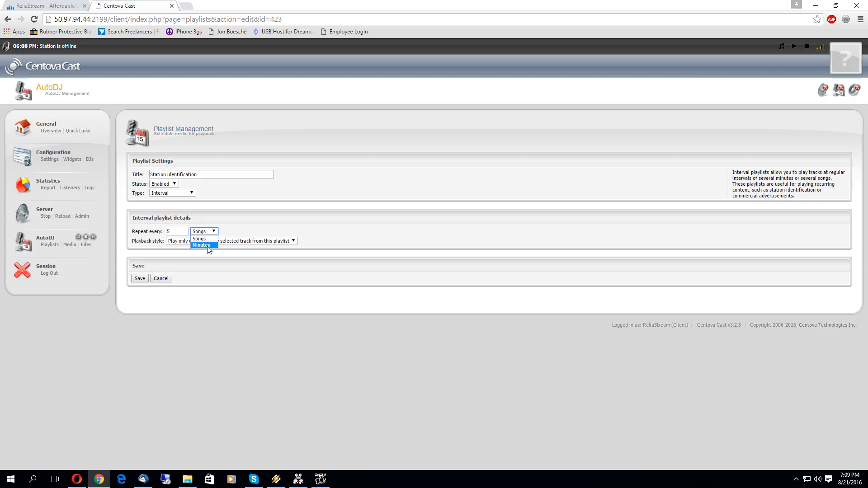
left_click(200, 240)
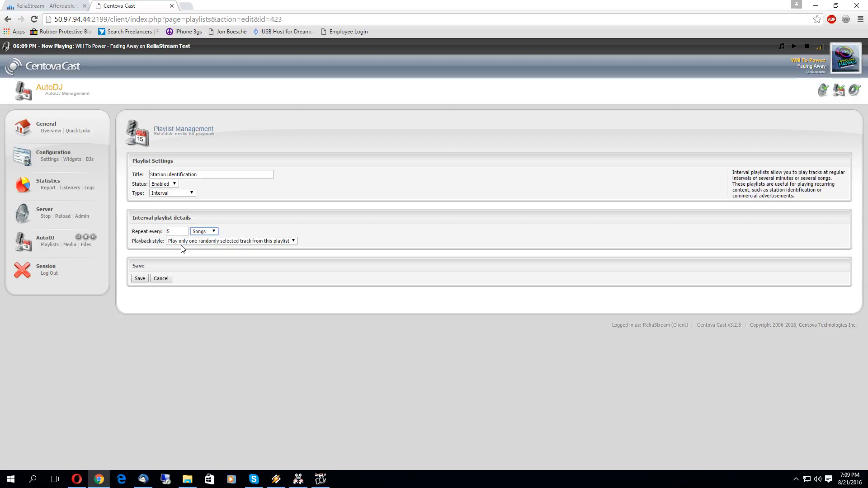
left_click(221, 241)
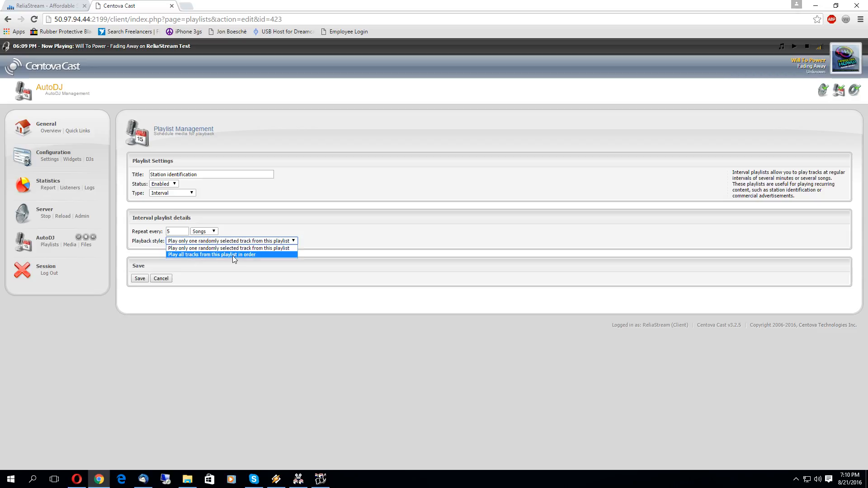
left_click(234, 249)
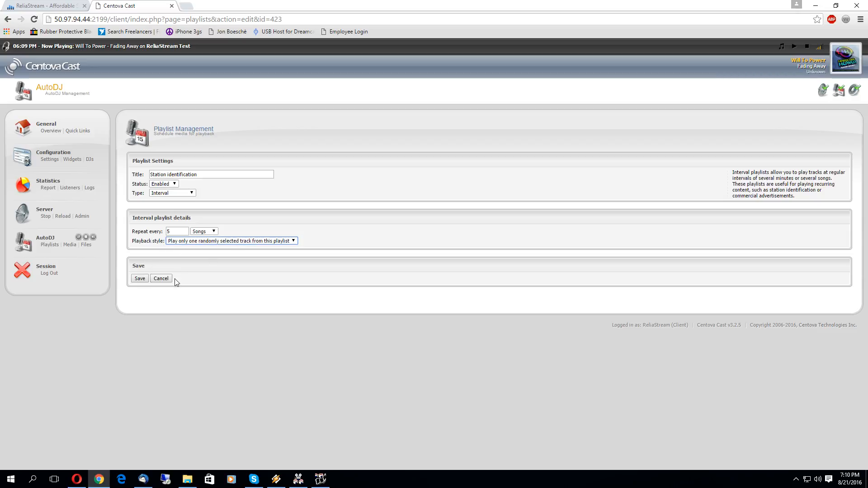
left_click(140, 278)
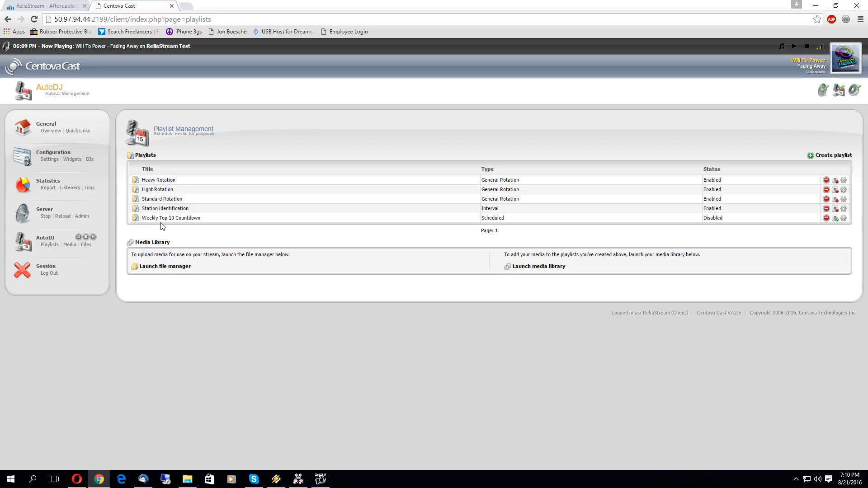
Step: Save Weekly Top 10 Countdown unchanged (Weekly, sequential playback), then start a new playlist
left_click(843, 219)
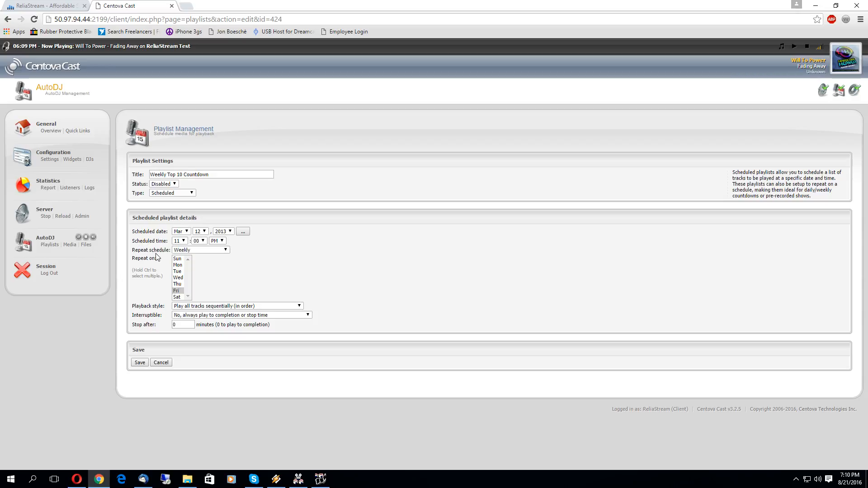
left_click(196, 252)
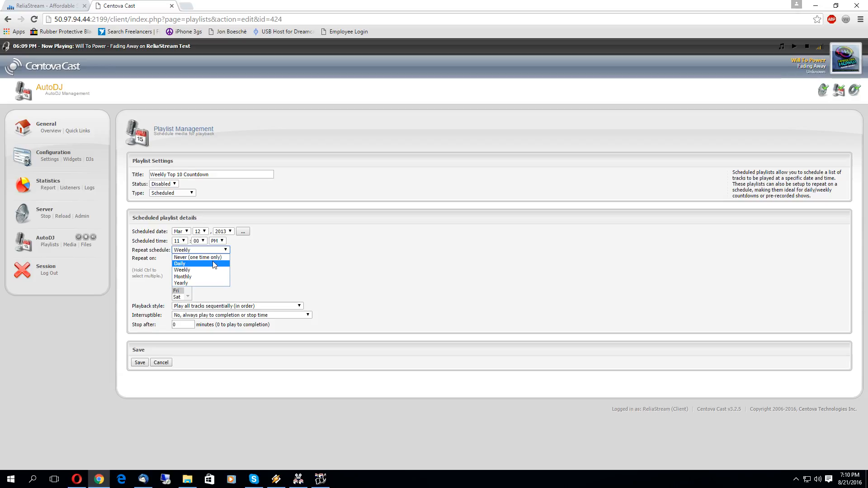
left_click(121, 254)
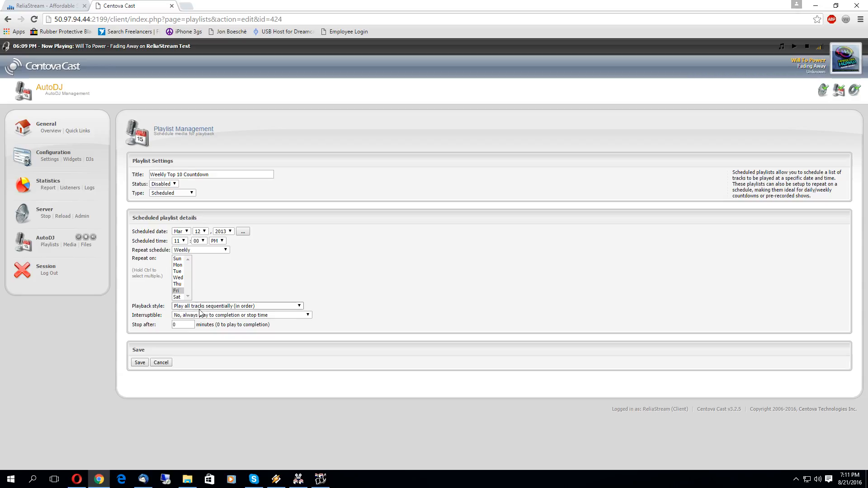
left_click(261, 305)
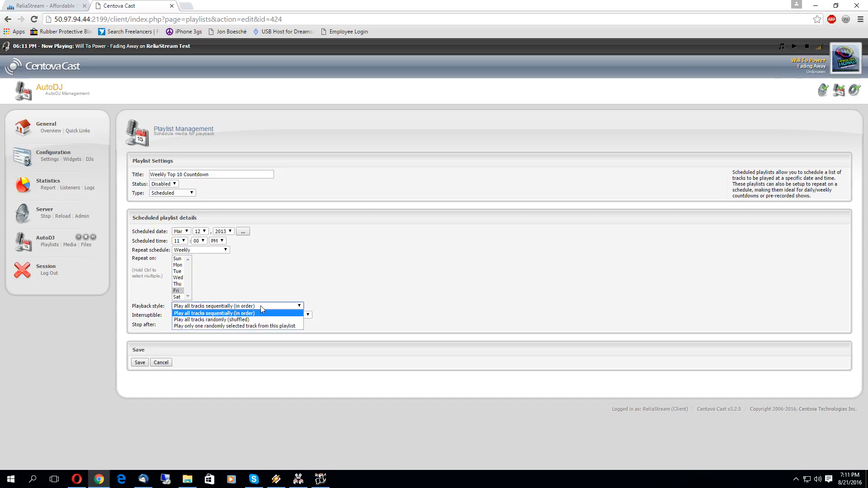
left_click(260, 305)
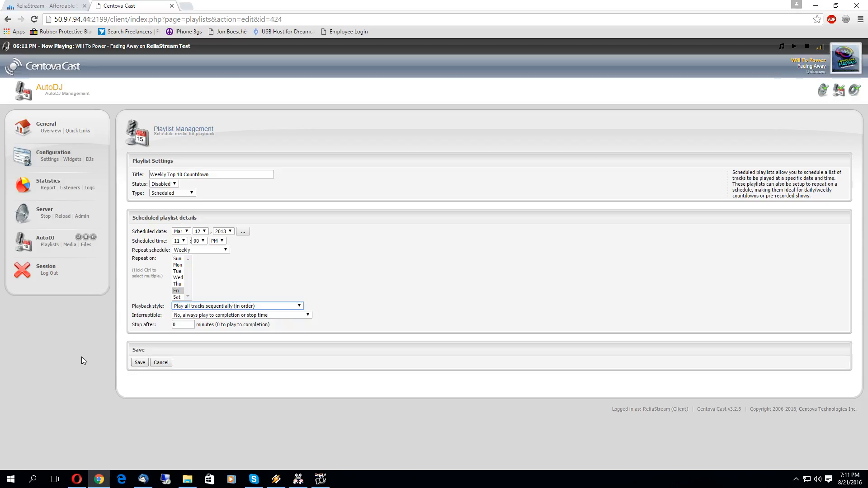
left_click(140, 363)
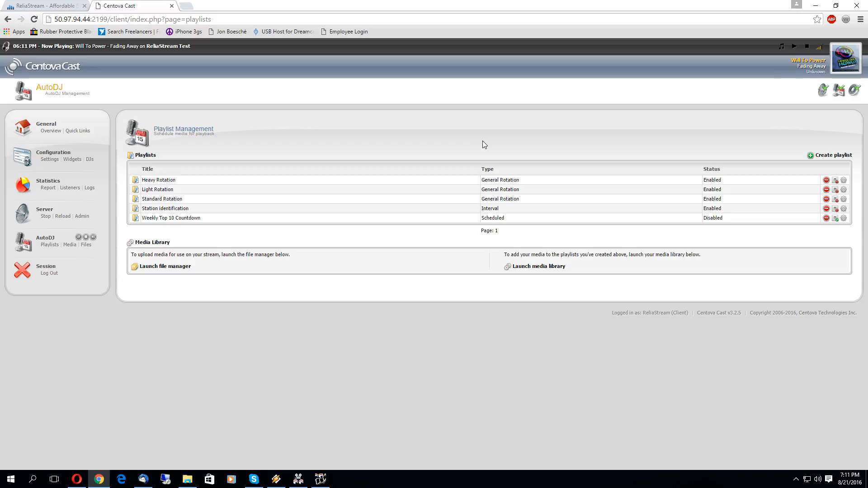
left_click(830, 157)
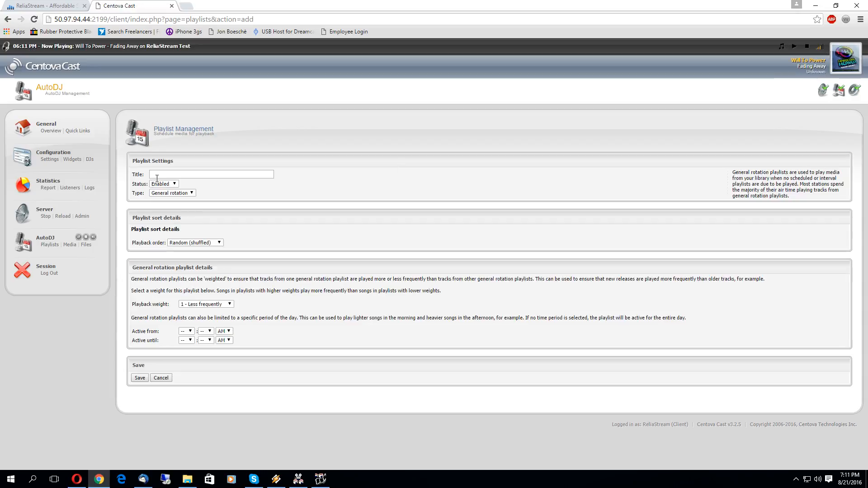
Step: Title the new playlist 'Mix Show' and make it a Scheduled playlist
type("Mix ")
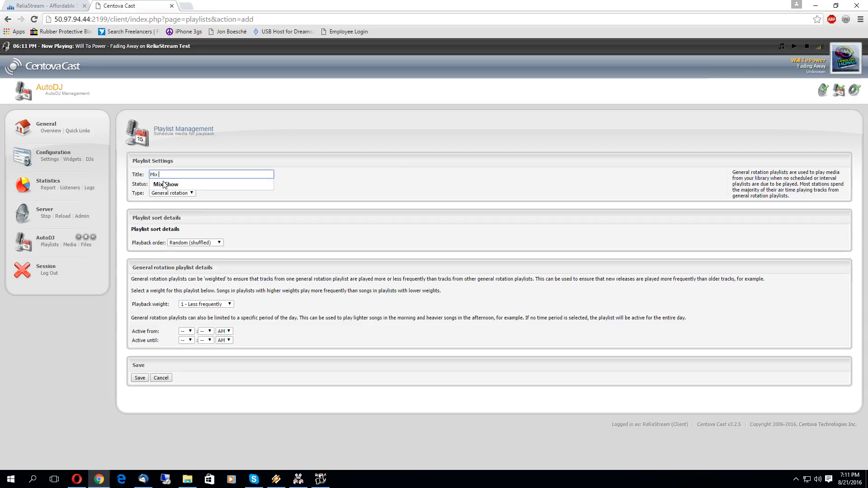
type("Show")
left_click(328, 198)
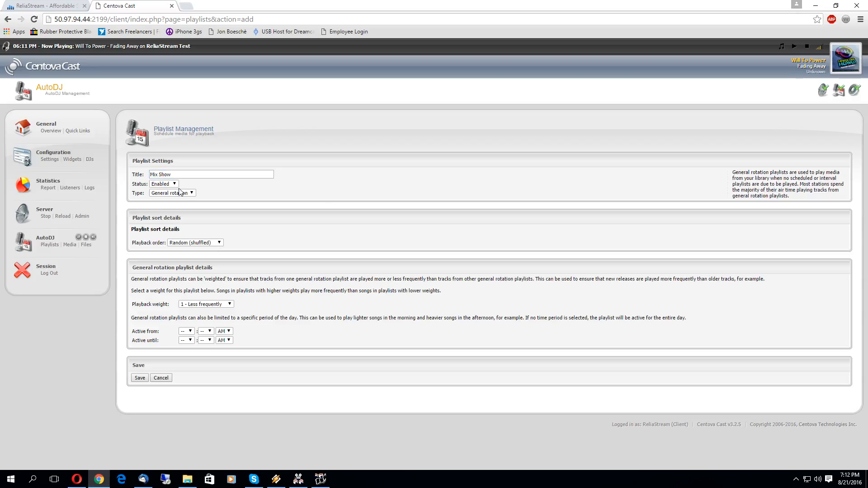
left_click(163, 195)
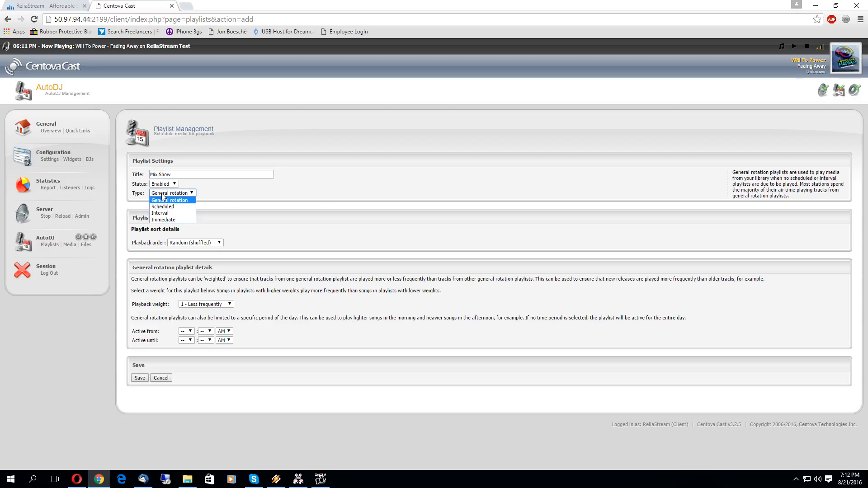
left_click(163, 206)
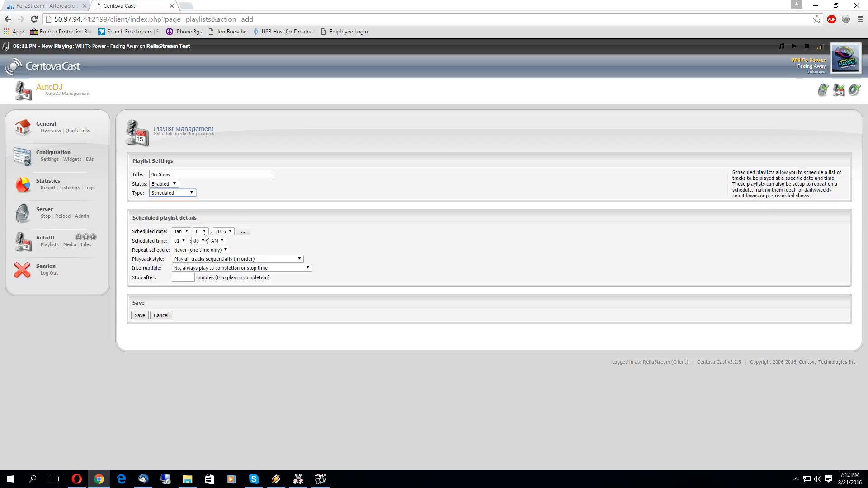
Step: Set the Mix Show start to Aug 22, 2016 at 12:00 PM
left_click(179, 231)
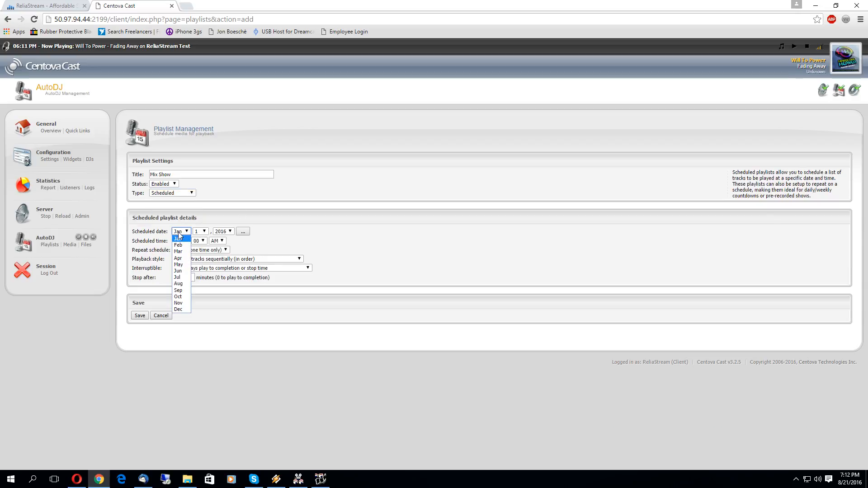
left_click(178, 284)
left_click(200, 231)
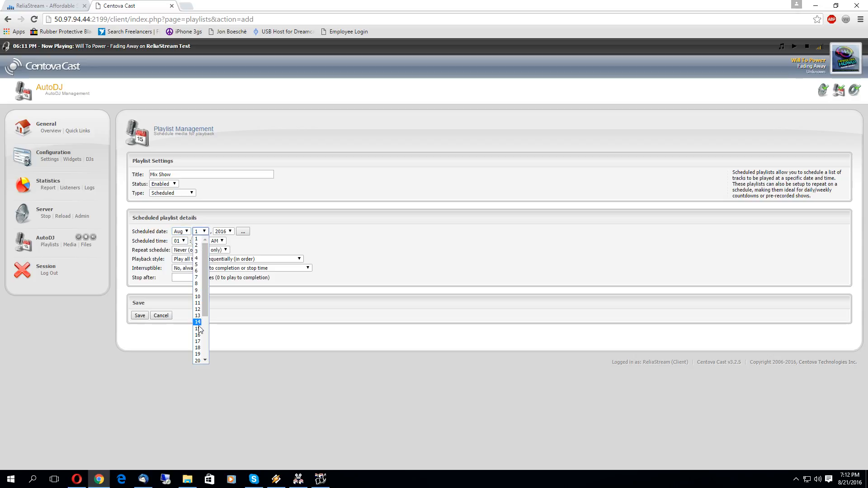
left_click_drag(206, 313, 209, 332)
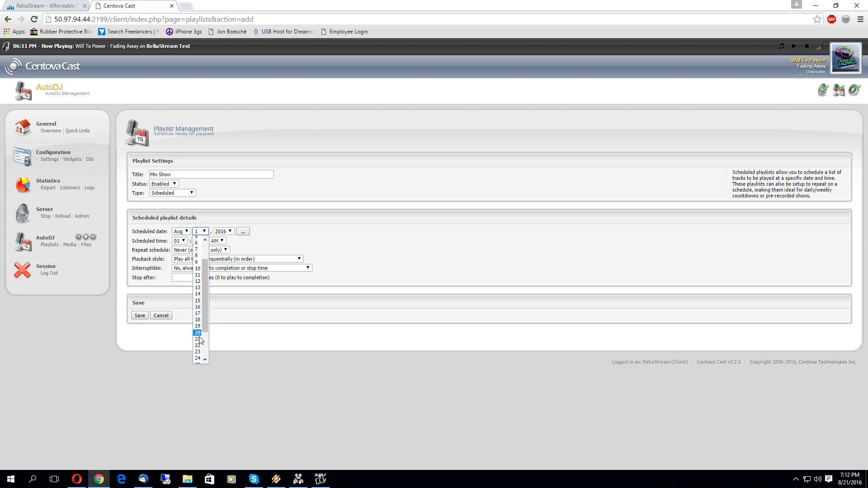
left_click(202, 345)
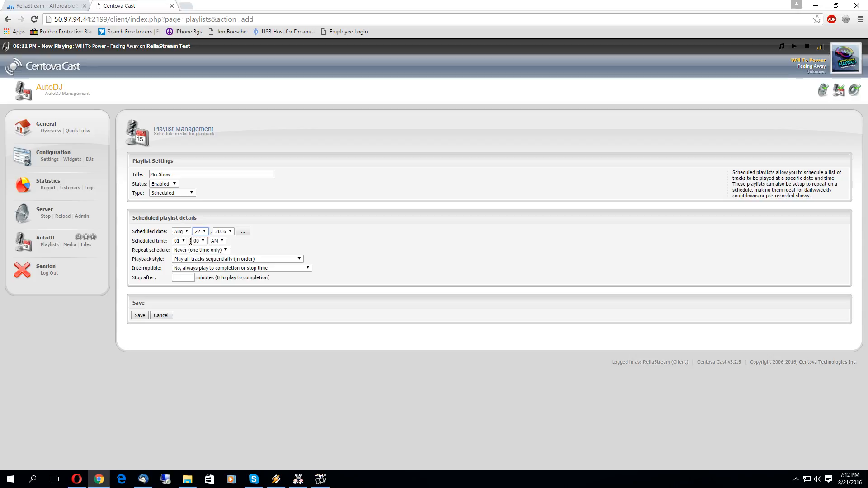
left_click(217, 241)
left_click(218, 256)
left_click(180, 241)
left_click(179, 319)
left_click(199, 253)
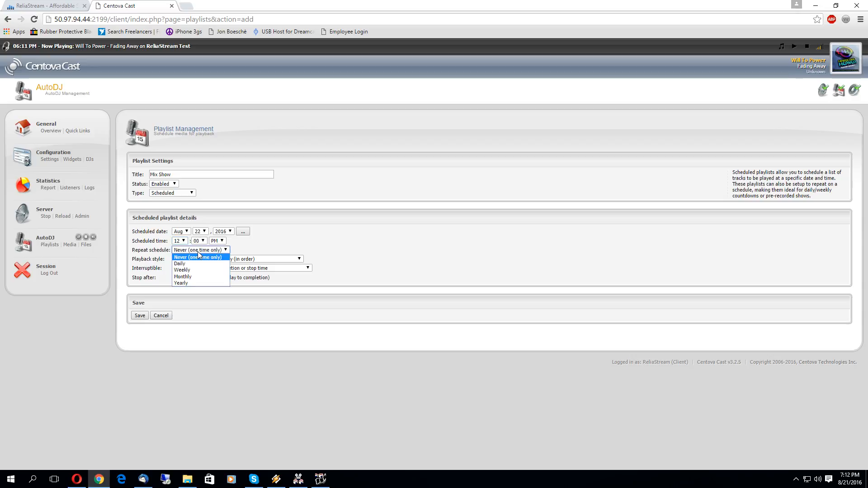
Step: Set Mix Show's repeat schedule to Daily
left_click(184, 264)
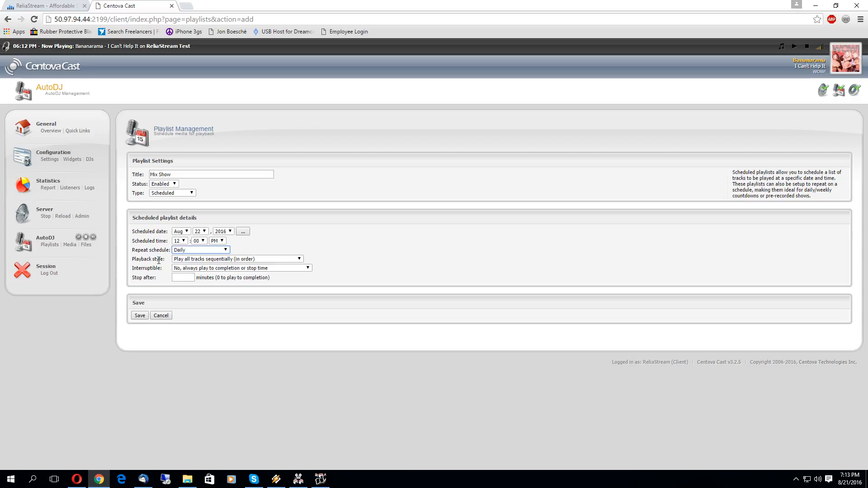
Step: Set Mix Show to play only one randomly selected track and save the playlist
left_click(249, 261)
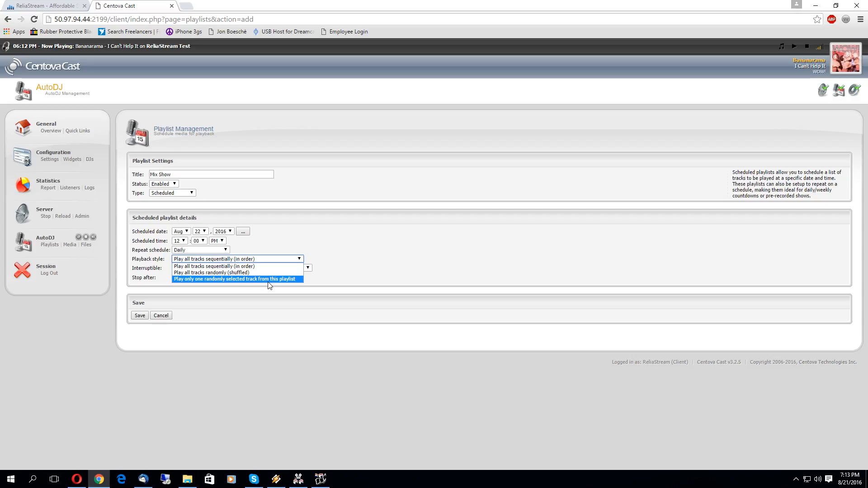
left_click(356, 270)
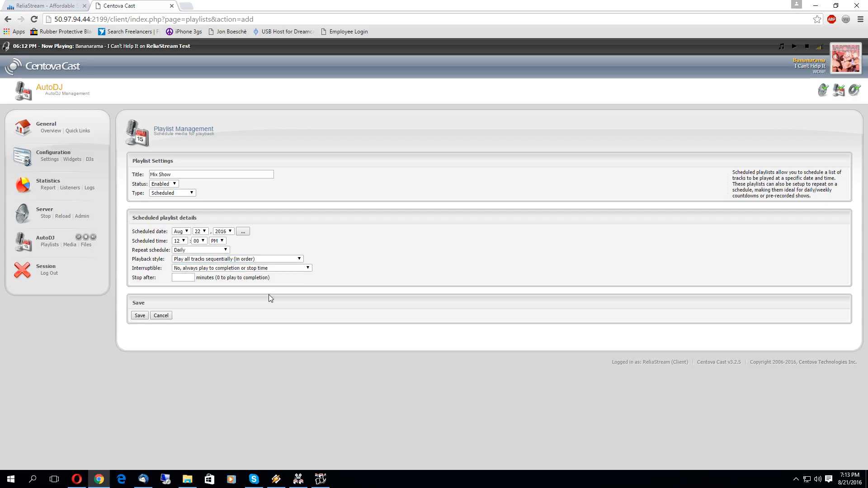
left_click(226, 260)
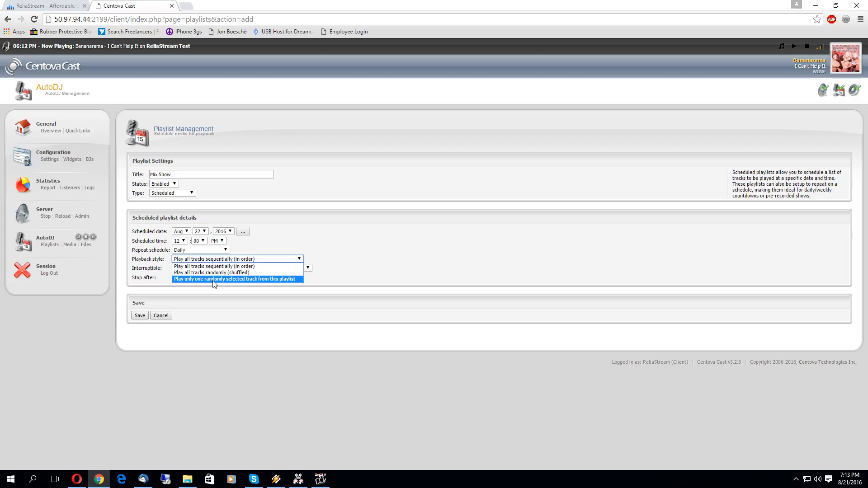
left_click(214, 279)
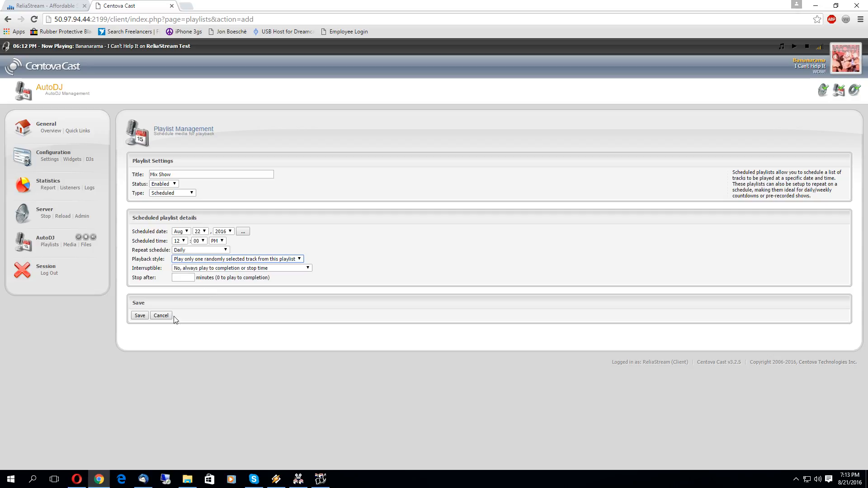
left_click(141, 315)
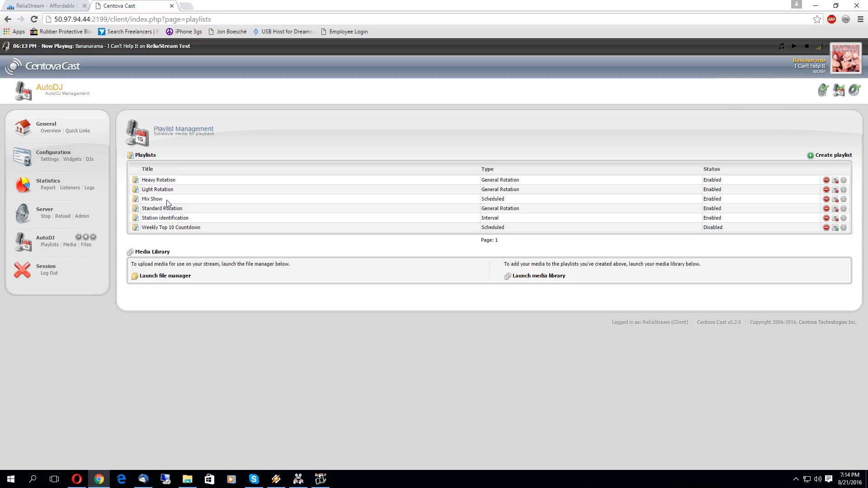
left_click(70, 245)
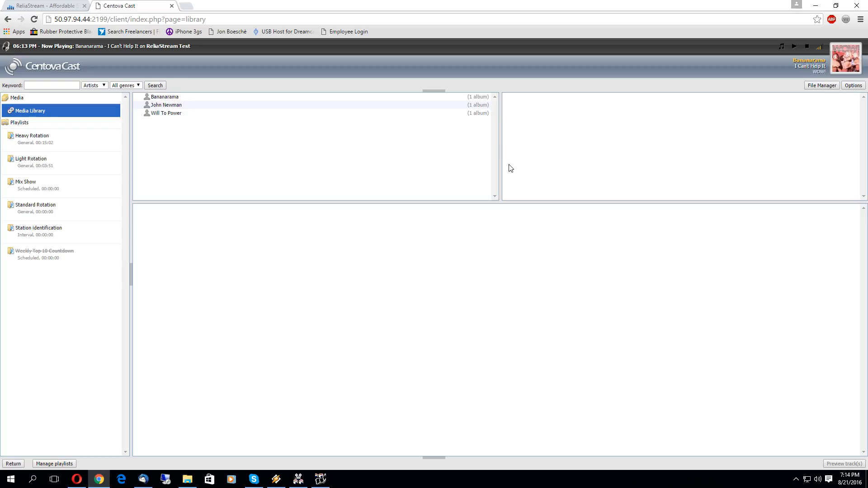
Step: Open the Mix Show playlist in the media library, showing 0 tracks
left_click(33, 185)
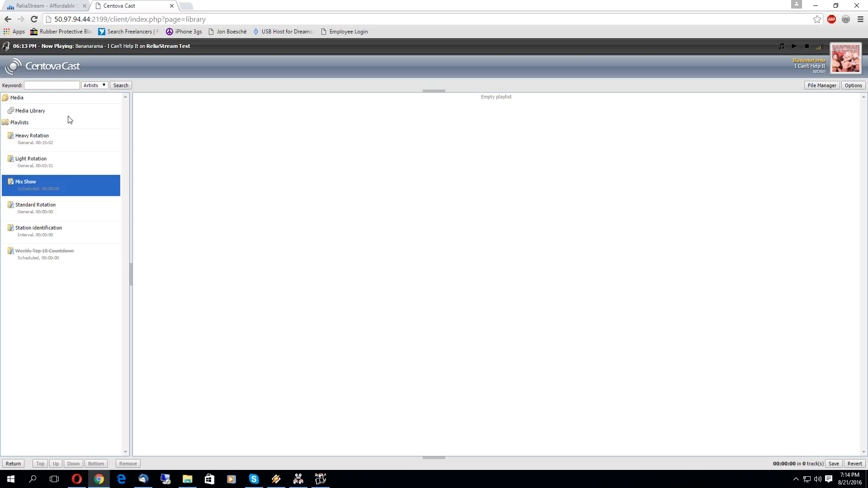
Step: Go back to Playlist Management, now listing six playlists including Mix Show
left_click(8, 19)
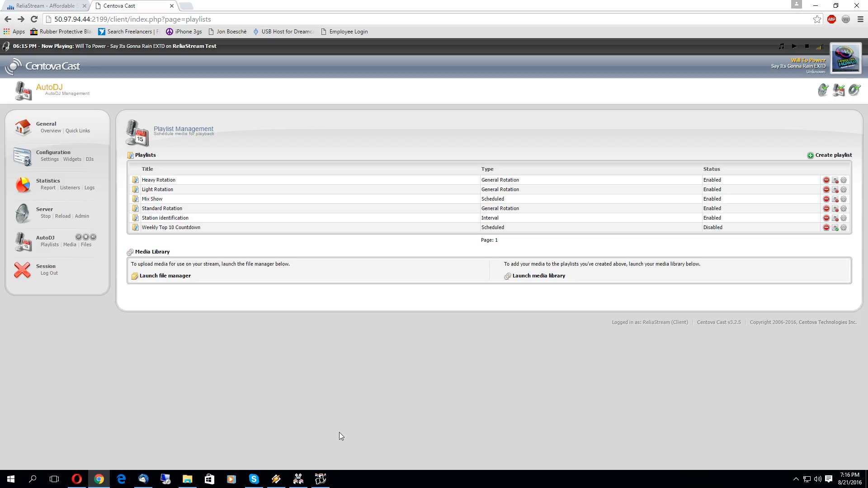
Step: Restore the Screen Memories recorder window from the taskbar
mouse_move(319, 482)
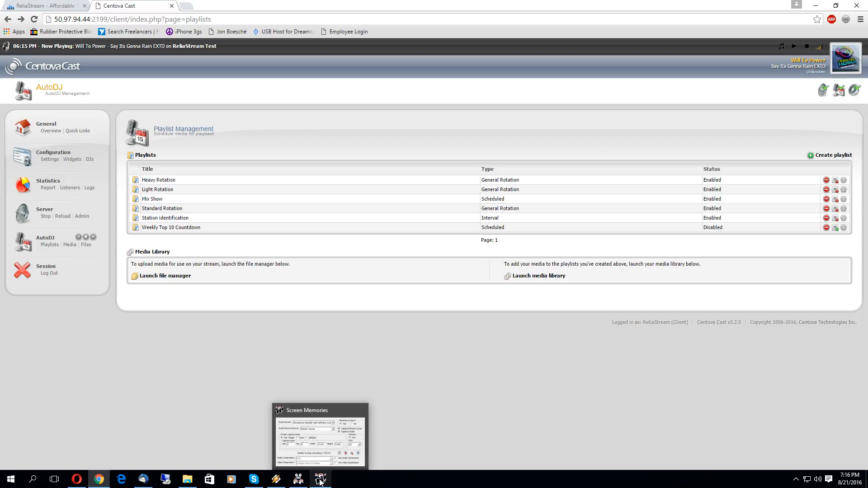
left_click(320, 482)
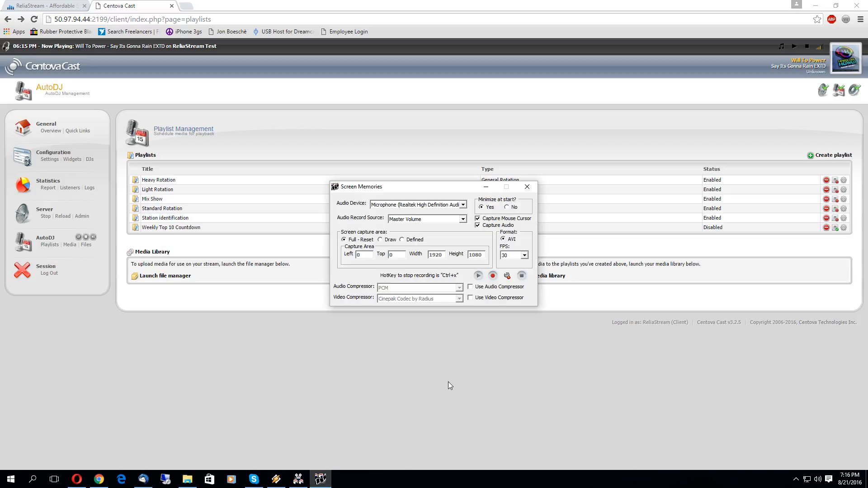